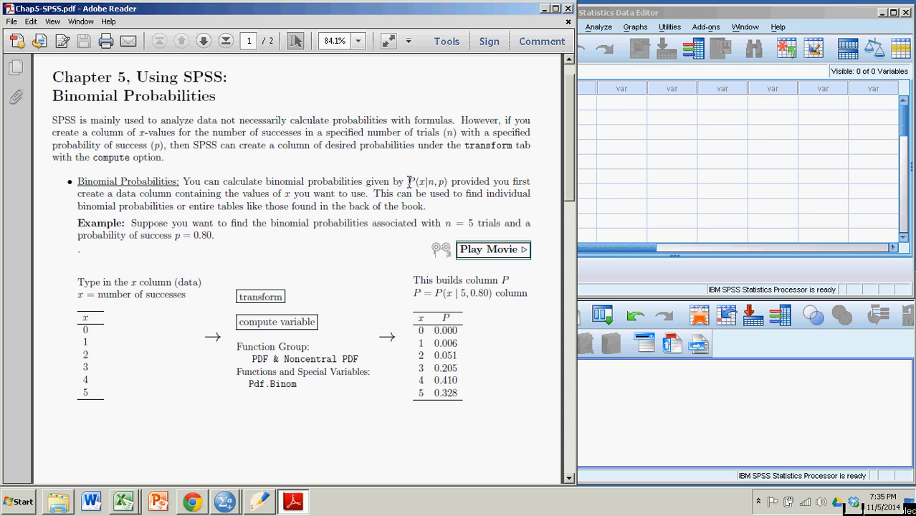
Examine the PDF's binomial probability example: the P(x|n, p) formula, n = 5, p = 0.80, the x column and the resulting P table.
left_click_drag(406, 182, 450, 183)
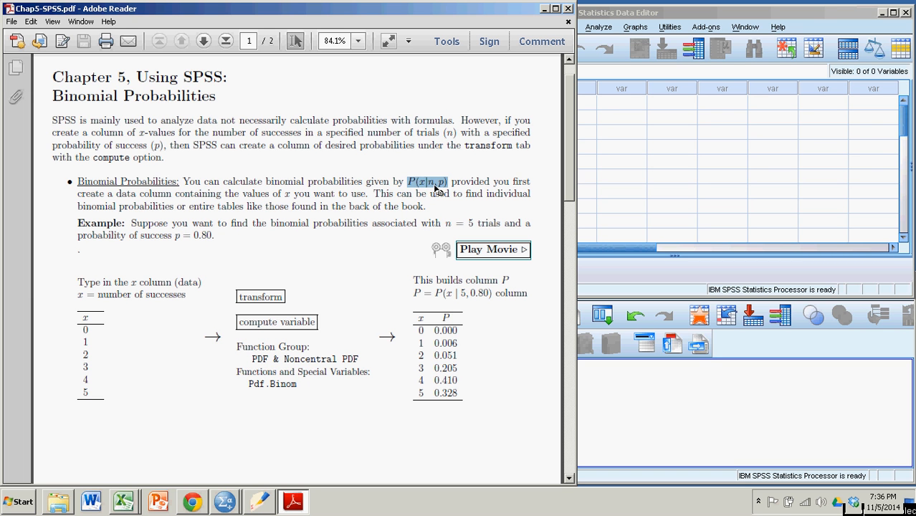
left_click(354, 197)
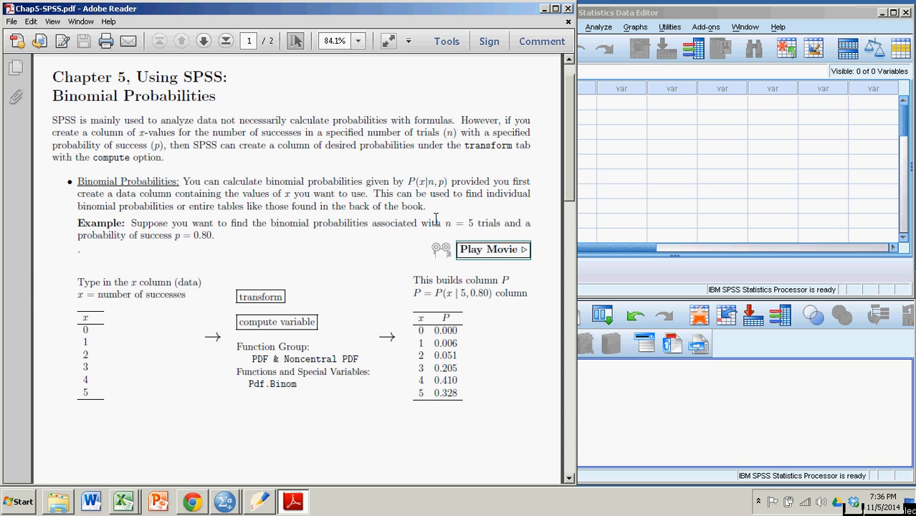
left_click_drag(444, 223, 473, 223)
left_click_drag(175, 237, 207, 237)
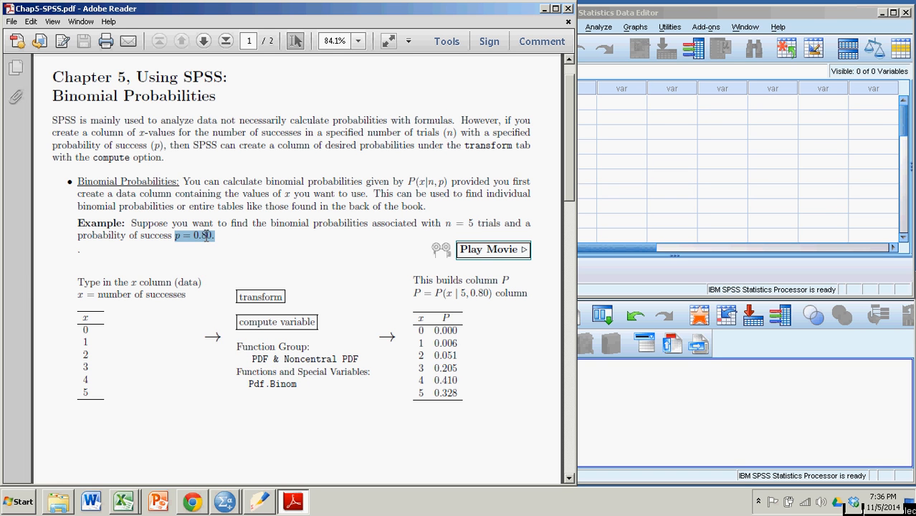
left_click(300, 238)
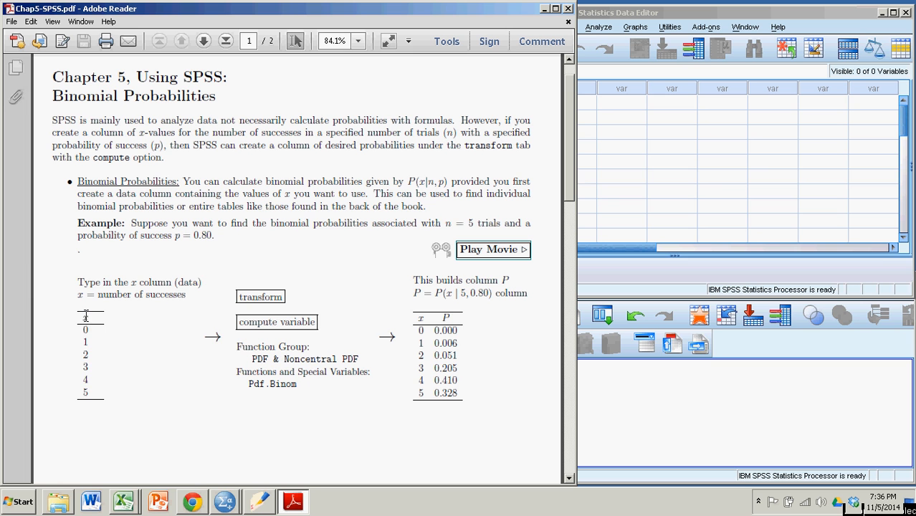
left_click_drag(84, 316, 87, 399)
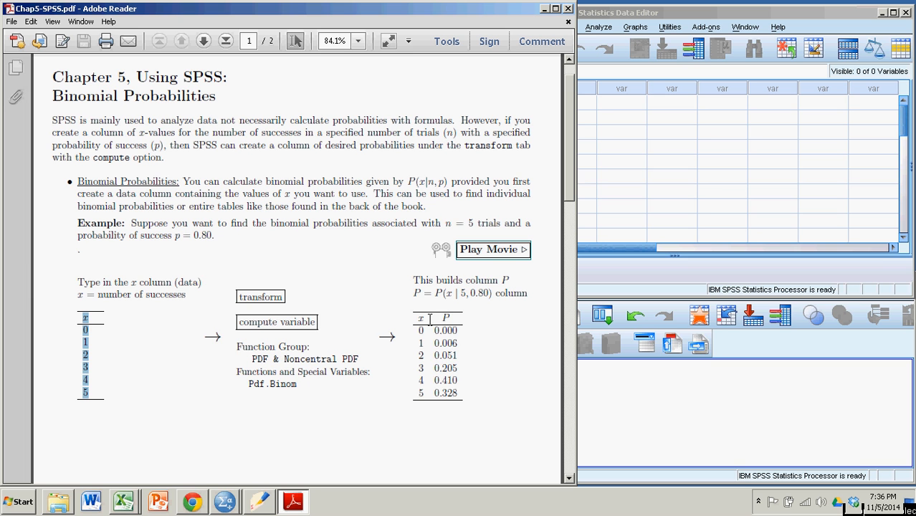
left_click_drag(419, 319, 454, 396)
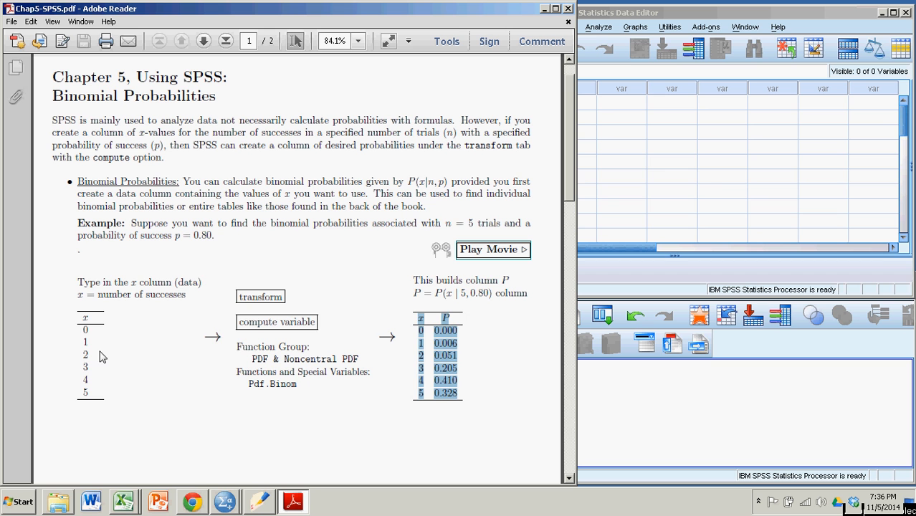
left_click(85, 336)
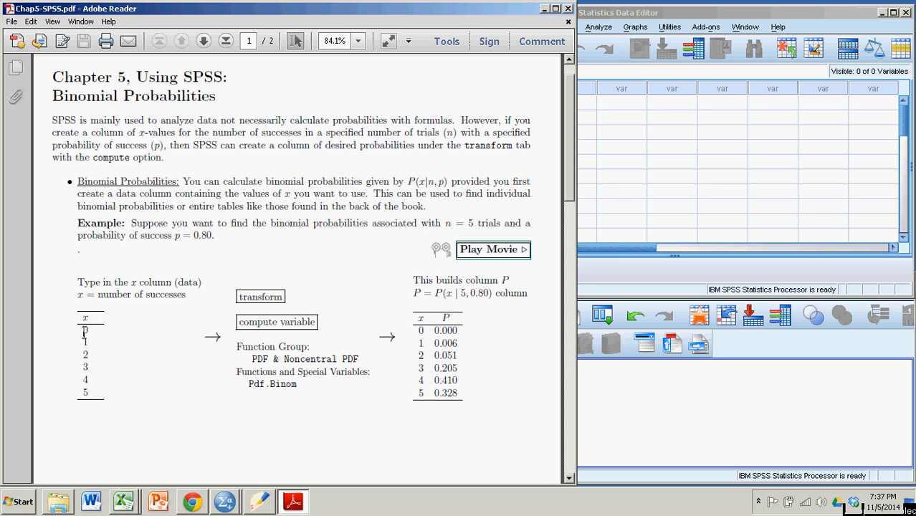
double_click(85, 331)
left_click(95, 332)
left_click_drag(85, 317, 122, 388)
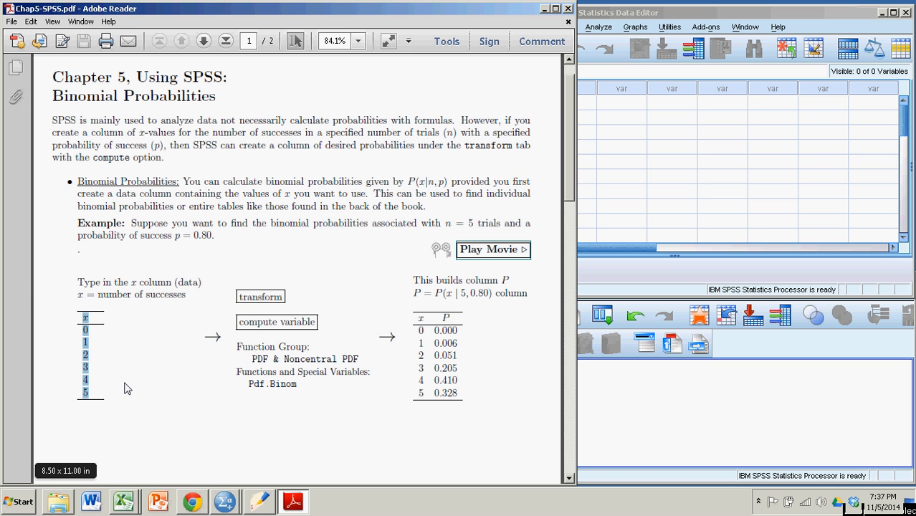
Switch to the SPSS Data Editor and enter the values 0, 1, 2, 3, 4 and 5 down the first column.
left_click(644, 15)
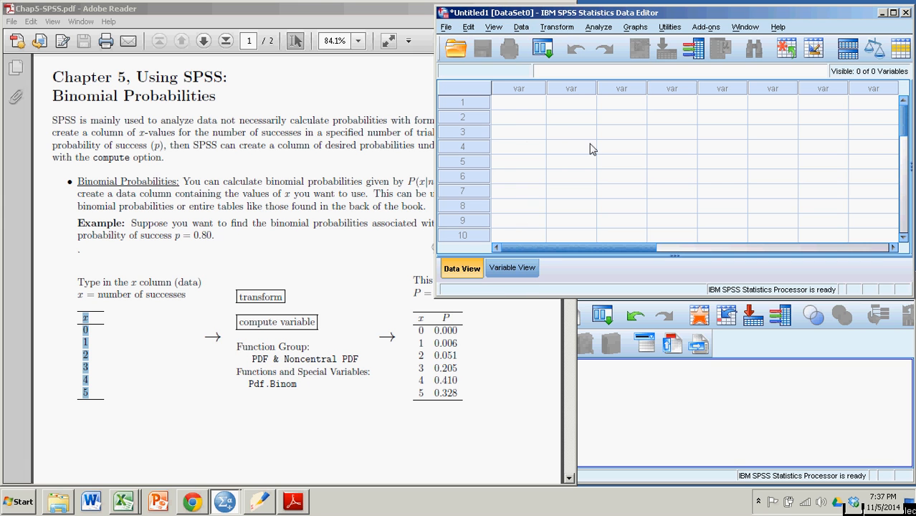
left_click(518, 104)
type("0")
key("Return")
type("1")
key("Return")
type("2")
key("Return")
type("3")
key("Return")
type("4")
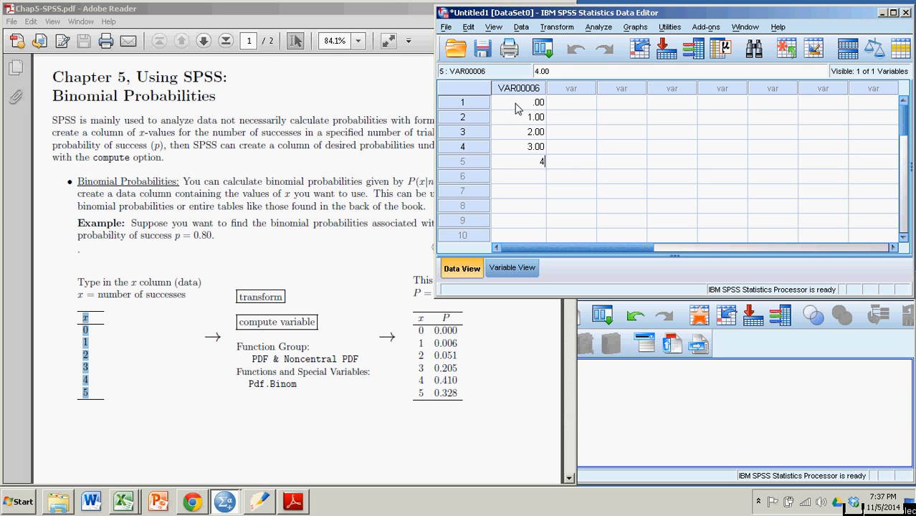
key("Return")
type("5")
key("Return")
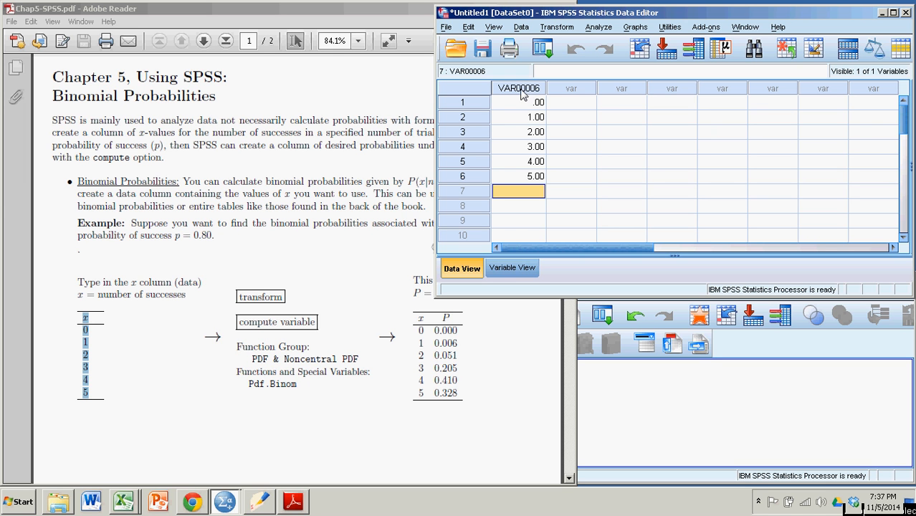
Rename the first variable as x and set its decimals to 0.
left_click(512, 268)
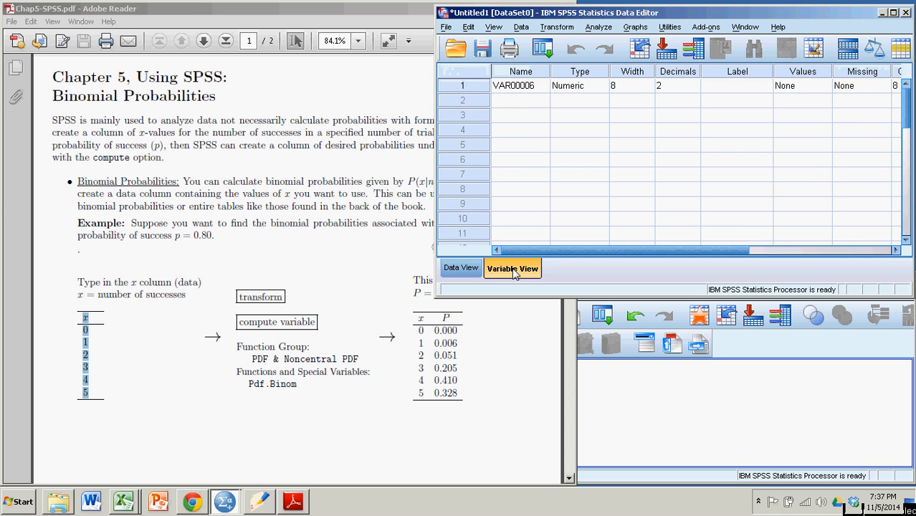
left_click(524, 87)
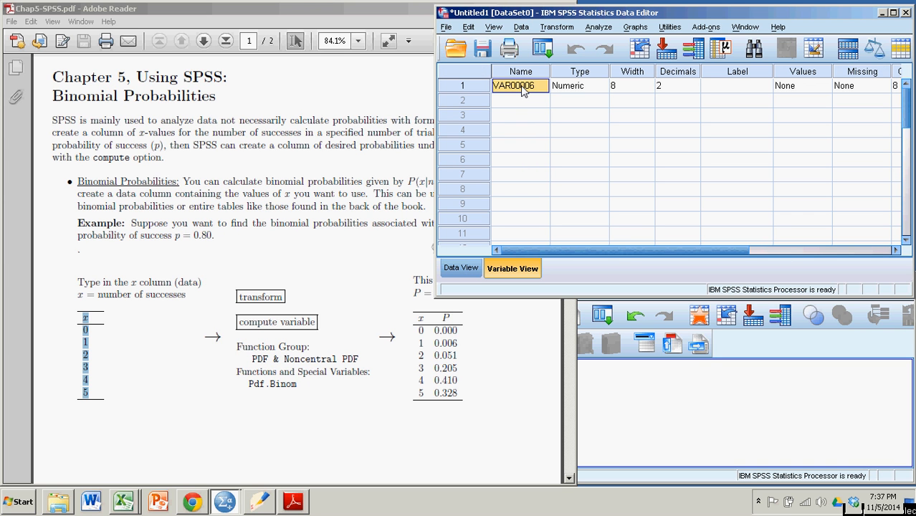
type("x")
key("Return")
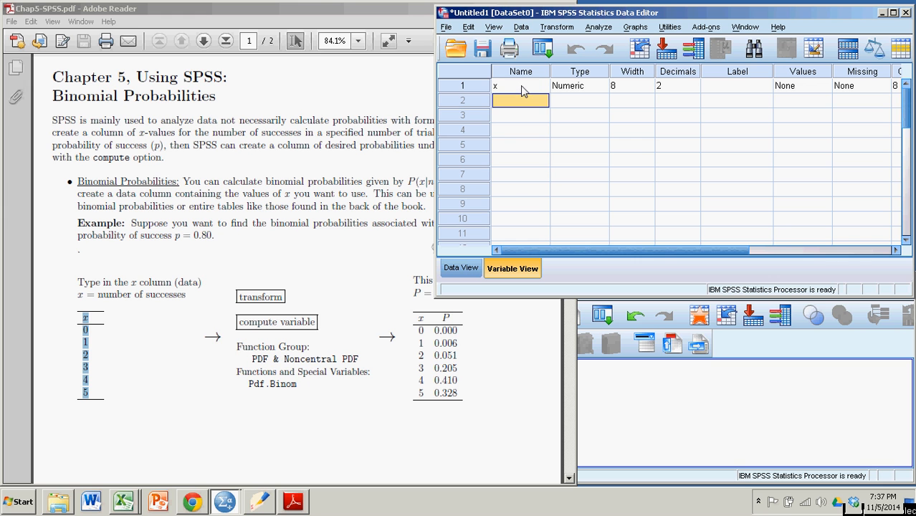
left_click(678, 86)
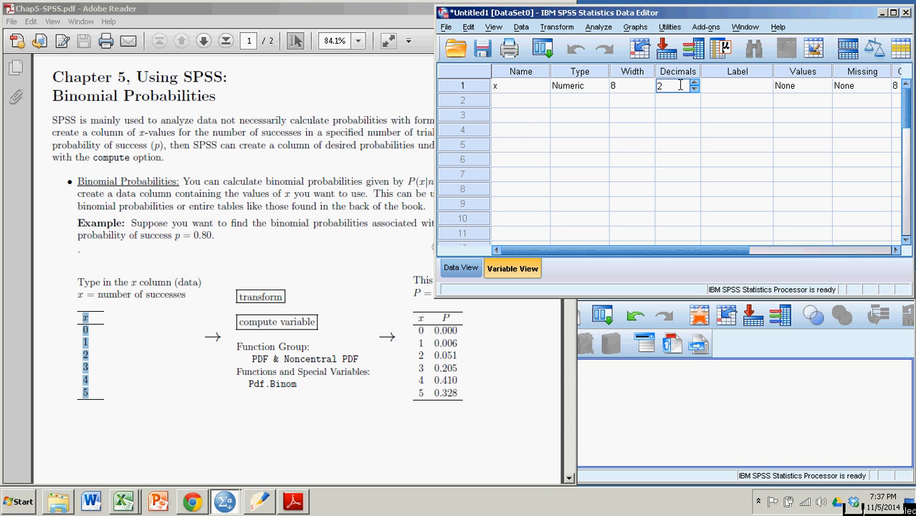
left_click(694, 88)
left_click(694, 88)
Define a second variable named Pbinom with 3 decimals and return to the data view.
left_click(514, 101)
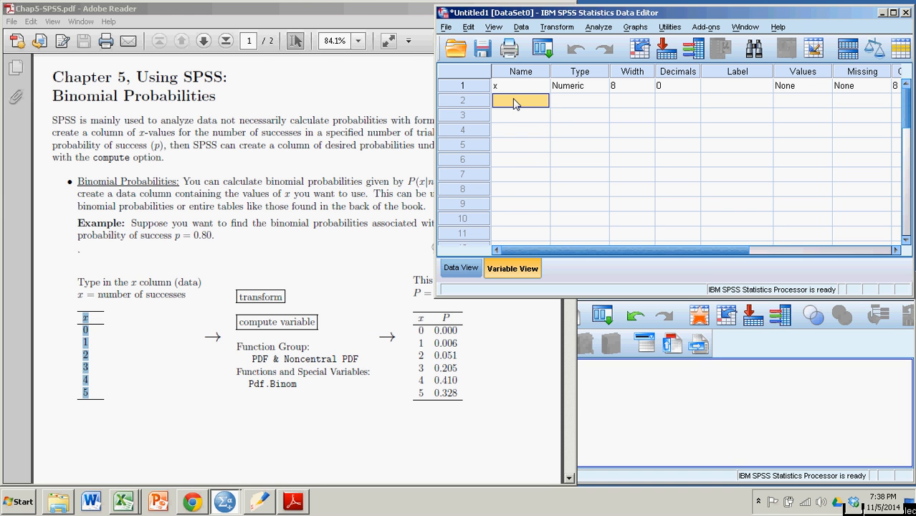
type("Pbinom")
left_click(578, 105)
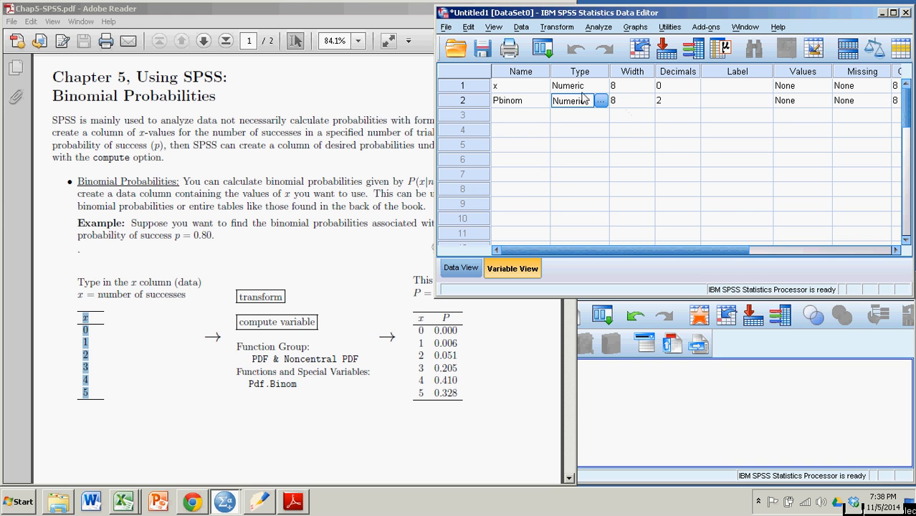
left_click(669, 108)
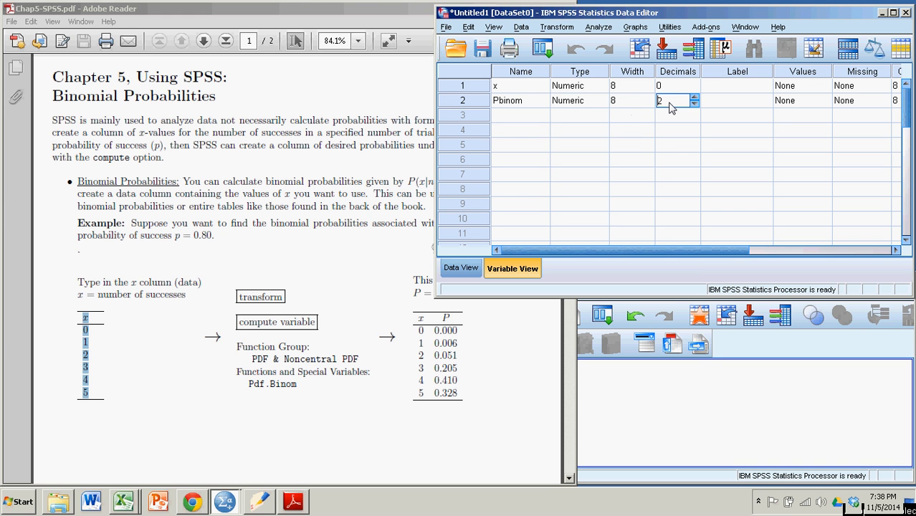
left_click(694, 99)
left_click(627, 176)
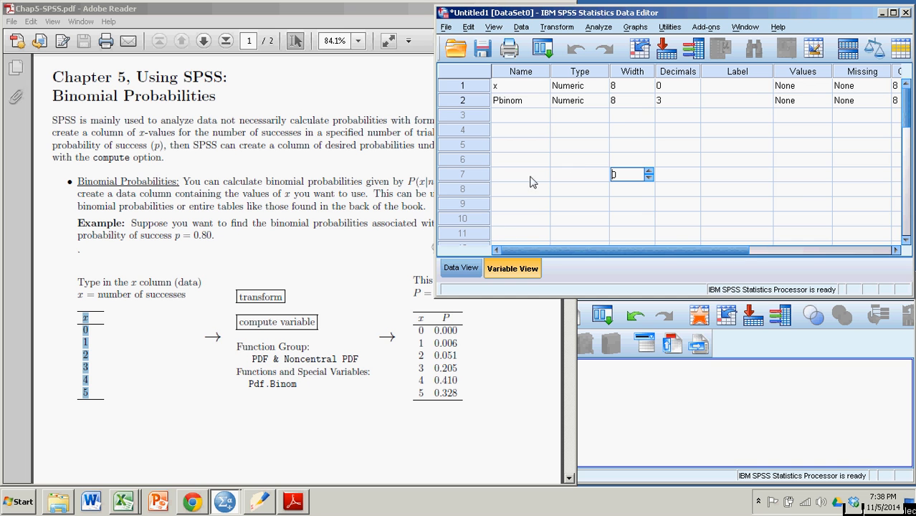
left_click(461, 271)
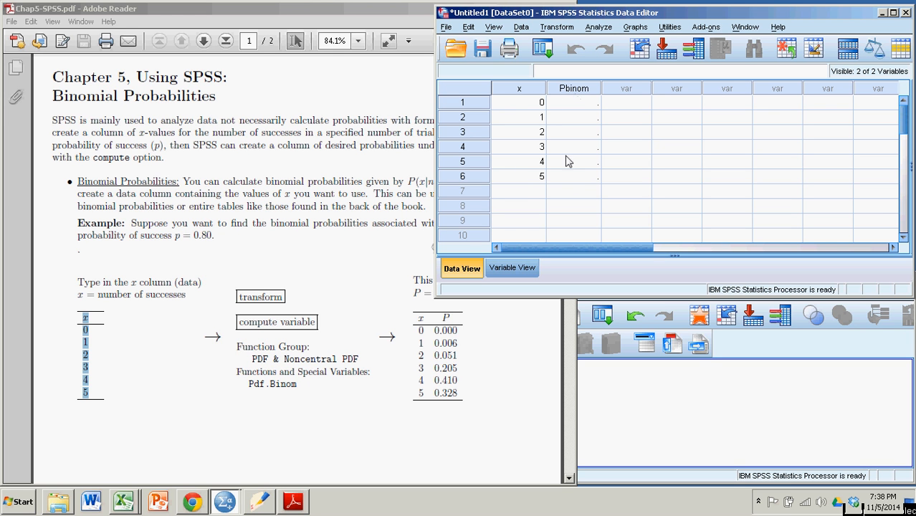
Review the example's P table and the compute variable instructions in the PDF, and return to the SPSS Data Editor.
left_click(380, 215)
left_click_drag(450, 380, 462, 399)
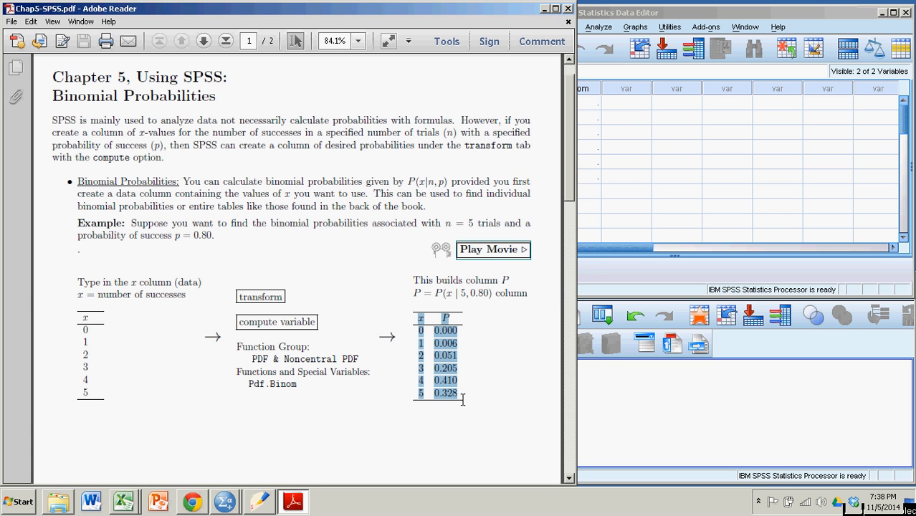
left_click(631, 12)
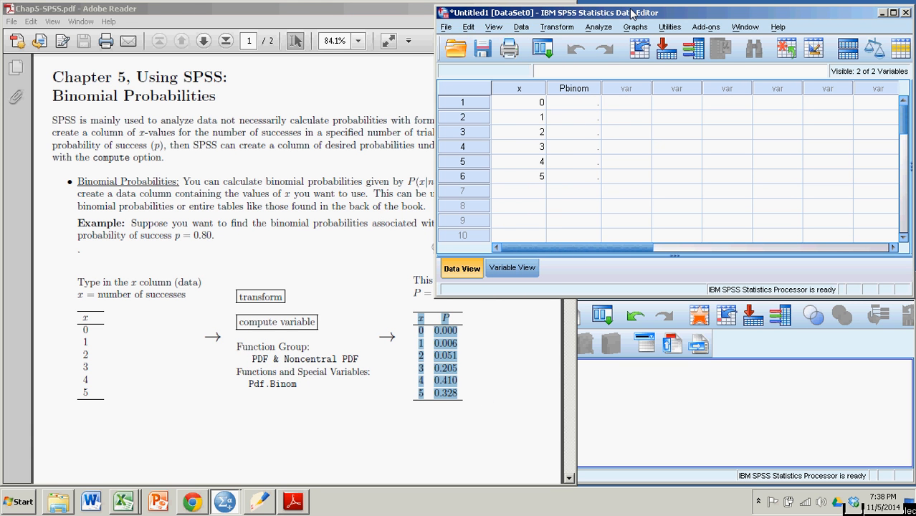
left_click_drag(238, 296, 286, 391)
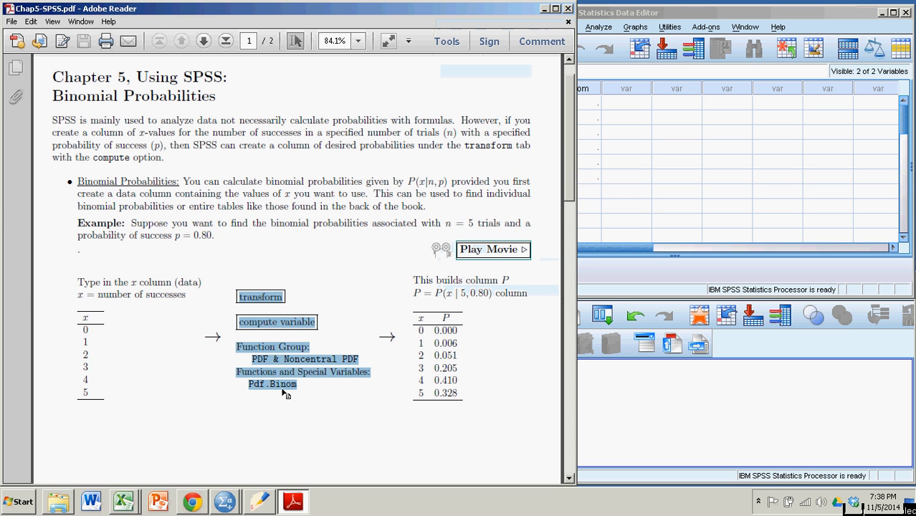
left_click(631, 10)
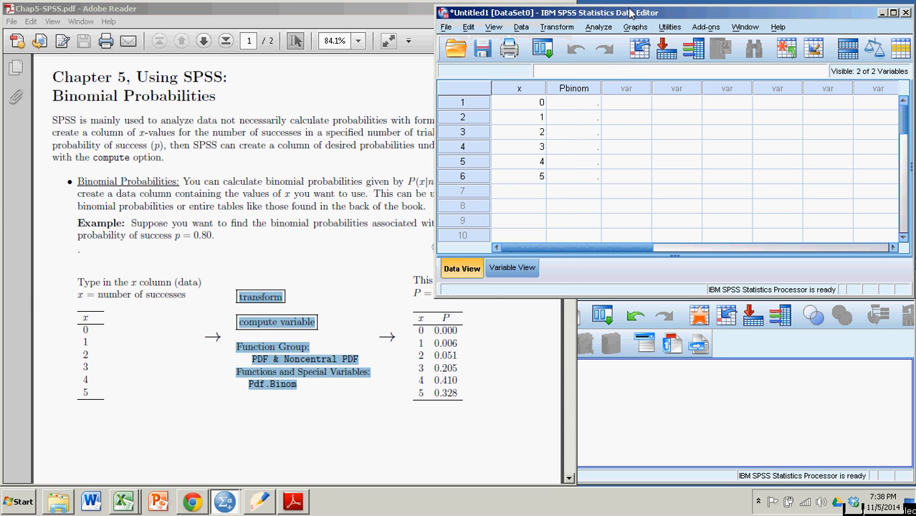
Start a Compute Variable operation and insert the Pdf.Binom function from the PDF & Noncentral PDF group into the numeric expression.
left_click(556, 27)
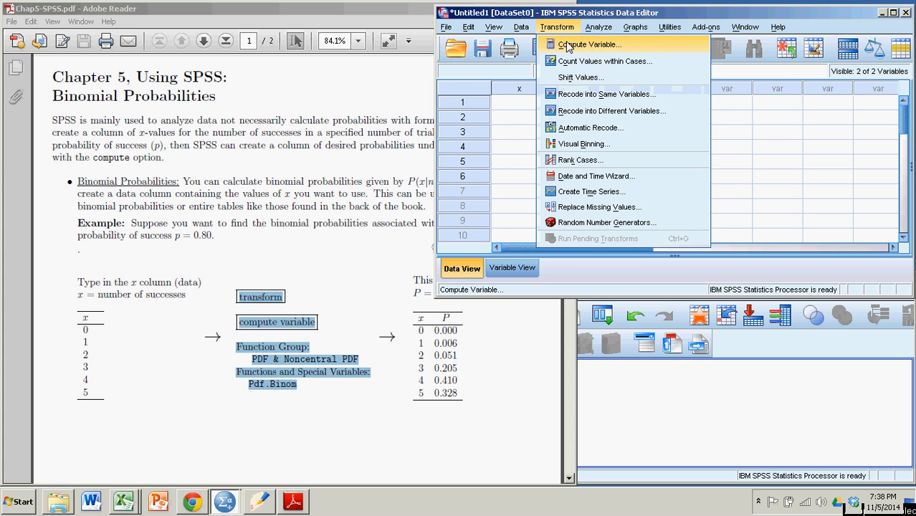
left_click(571, 45)
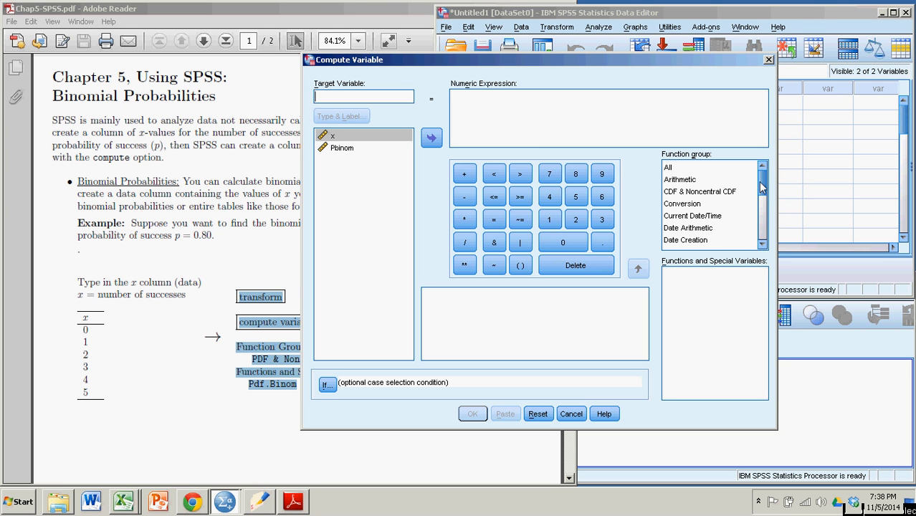
left_click(676, 192)
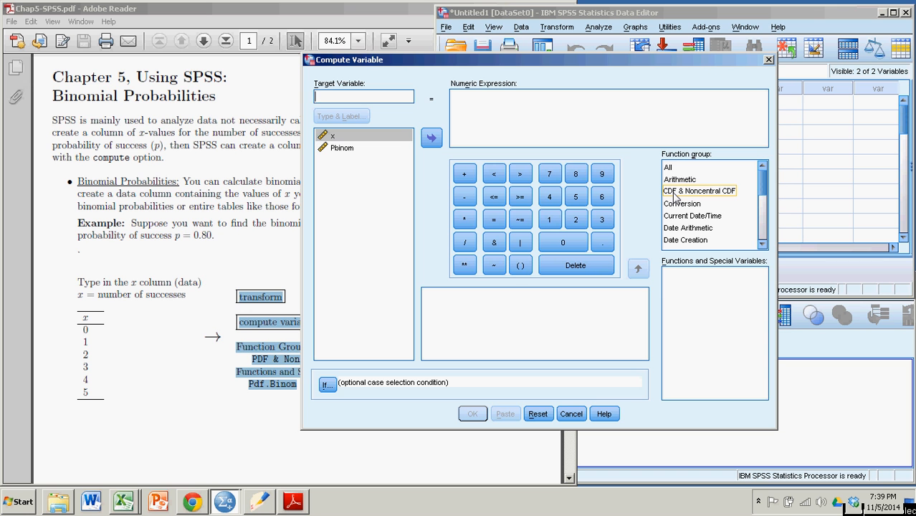
left_click_drag(763, 188, 762, 210)
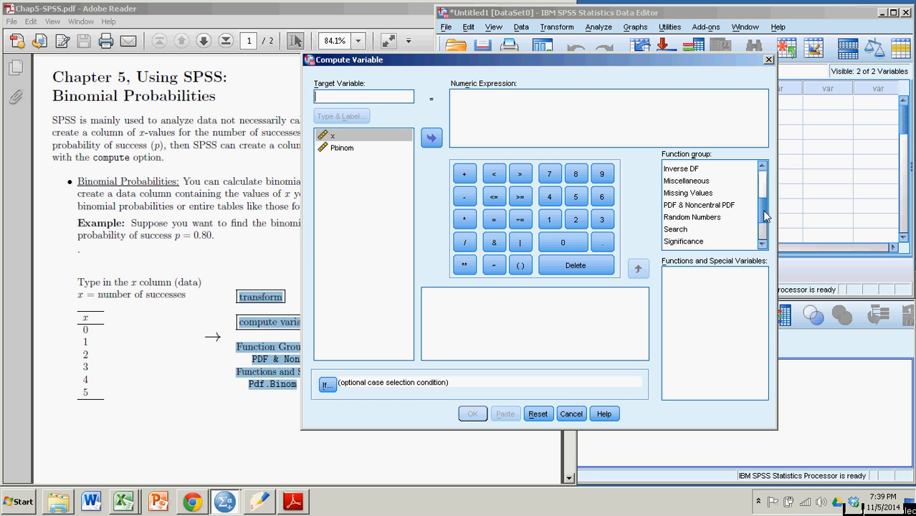
left_click(707, 206)
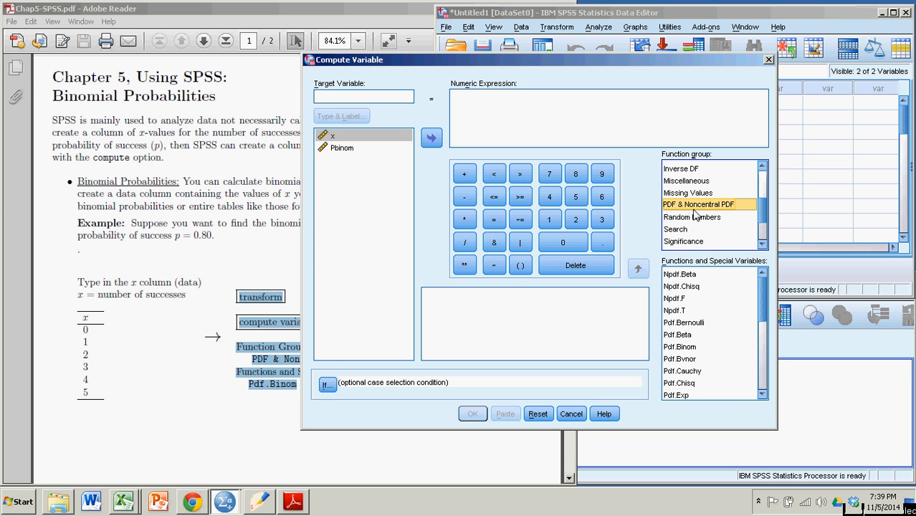
left_click(679, 348)
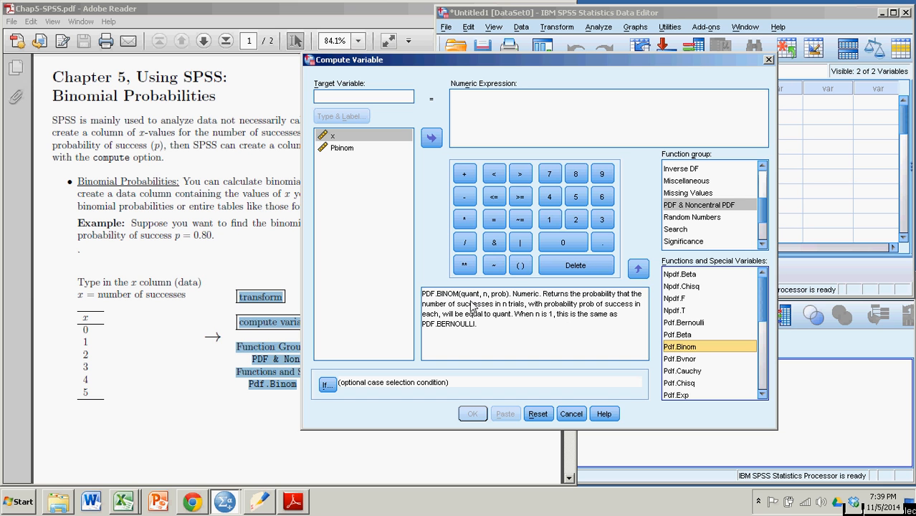
left_click_drag(423, 295, 510, 297)
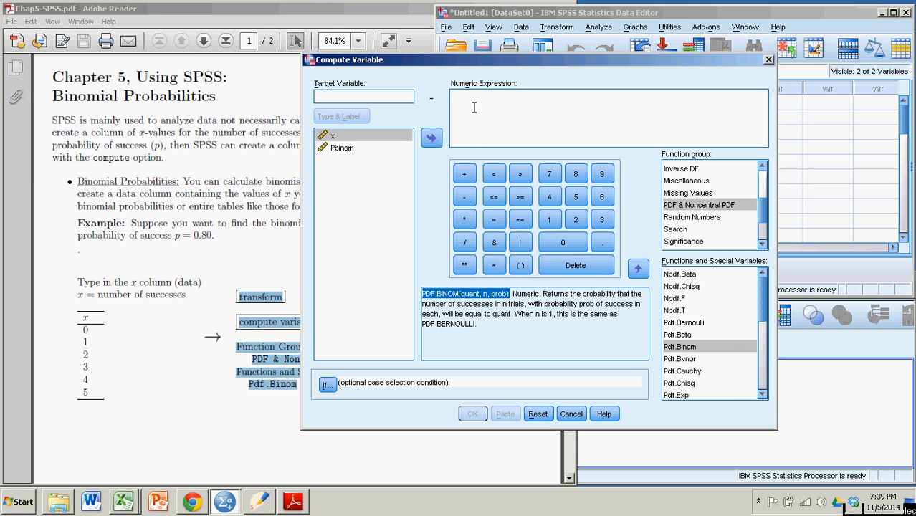
double_click(679, 347)
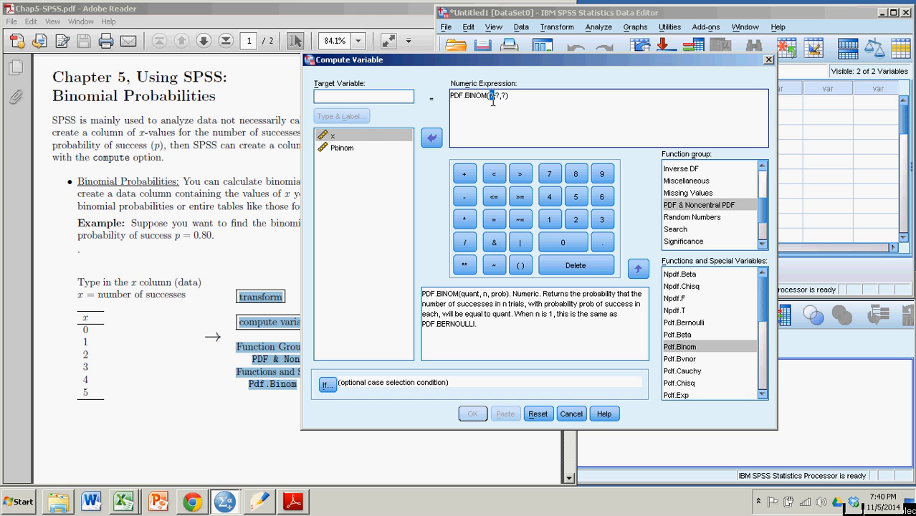
Fill in the function's arguments so the numeric expression reads PDF.BINOM(x,5,.8).
left_click(344, 137)
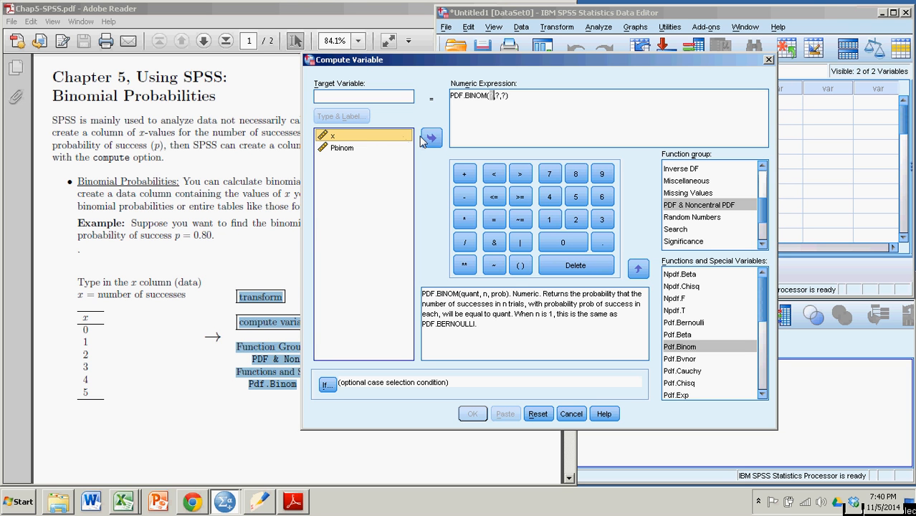
left_click(430, 139)
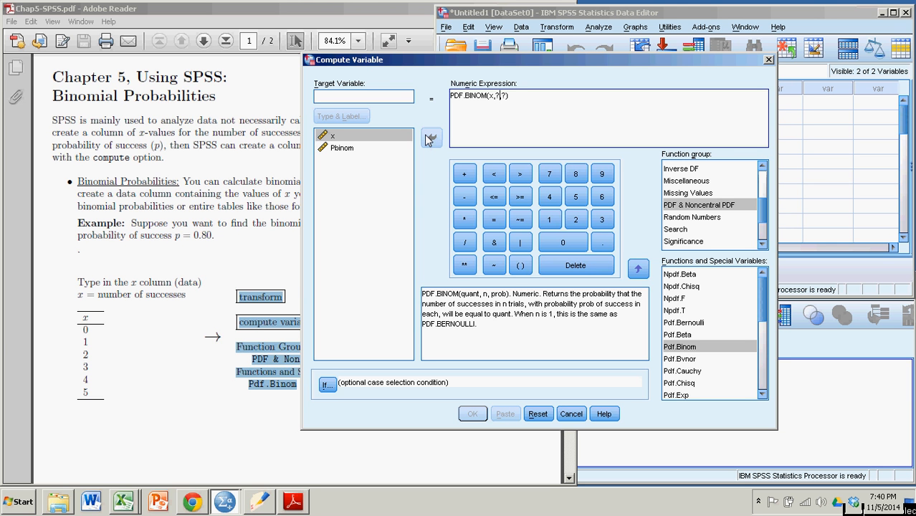
key("BackSpace")
type("5")
key("BackSpace")
type(".8")
Set Pbinom as the target variable and run the computation, accepting the change to the existing variable.
left_click(363, 97)
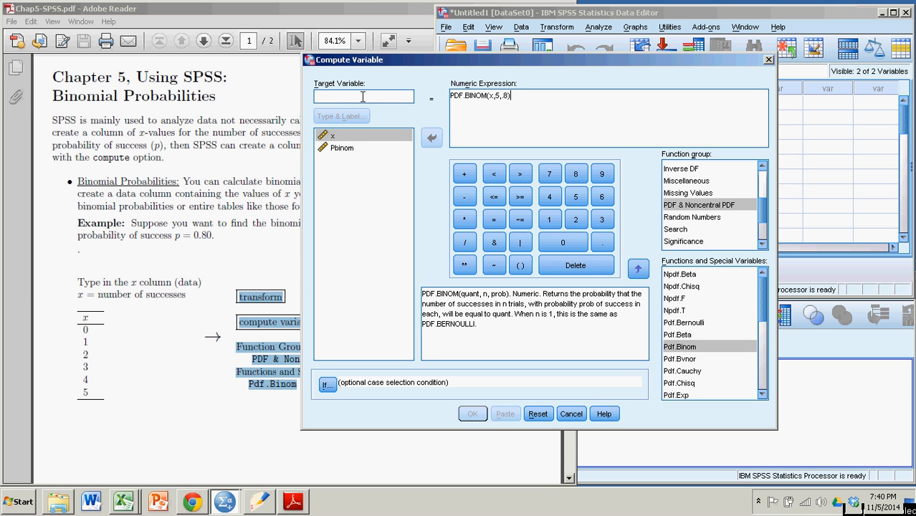
type("Pbinom")
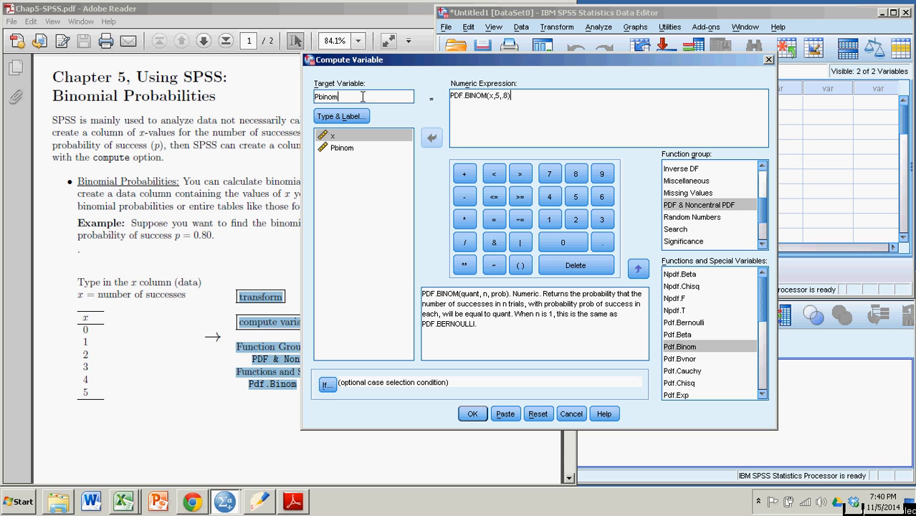
left_click(341, 150)
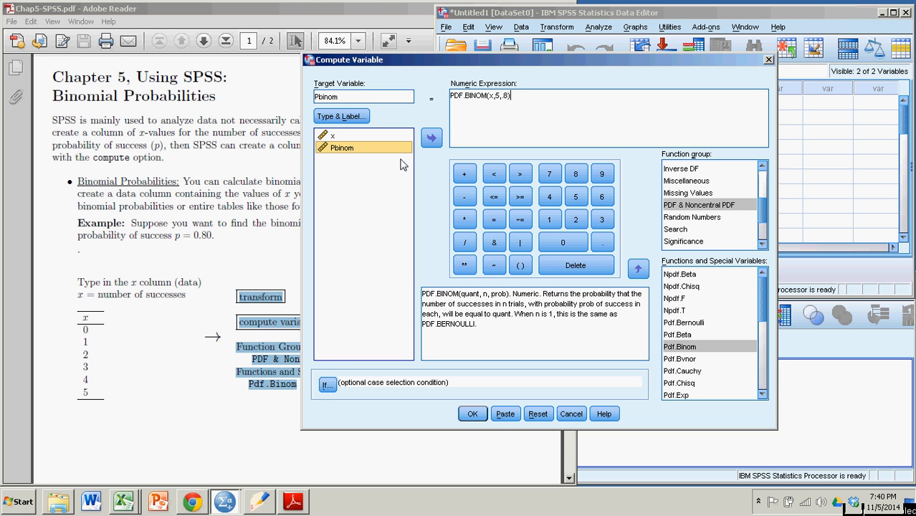
left_click(341, 137)
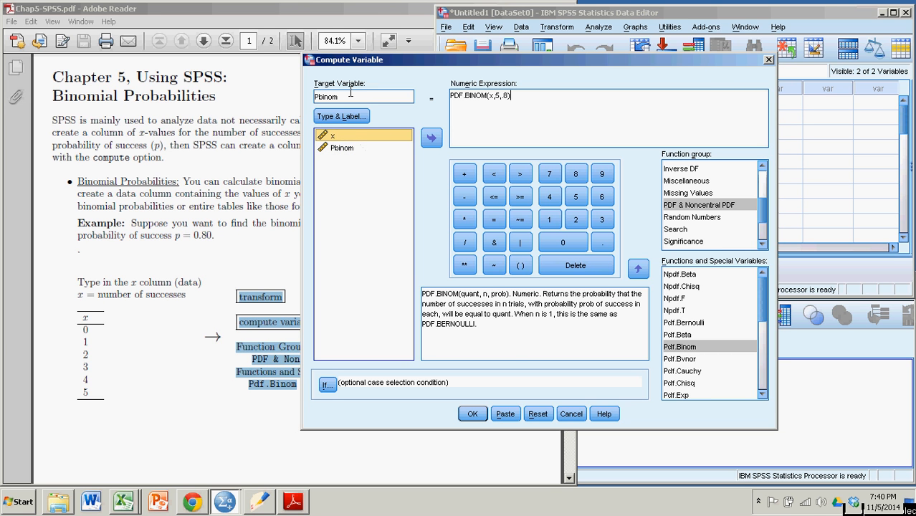
left_click(471, 416)
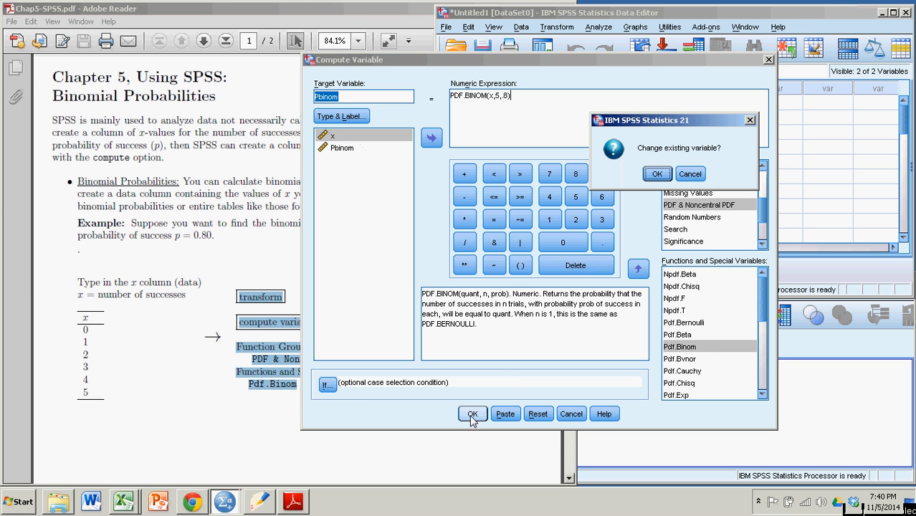
left_click(657, 175)
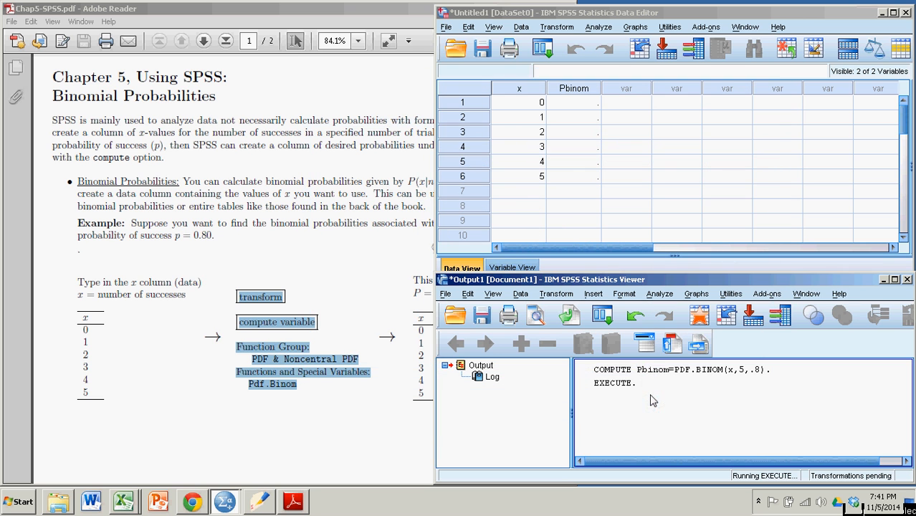
Check the logged compute syntax in the output and examine the x and Pbinom columns in the Data Editor.
left_click(703, 397)
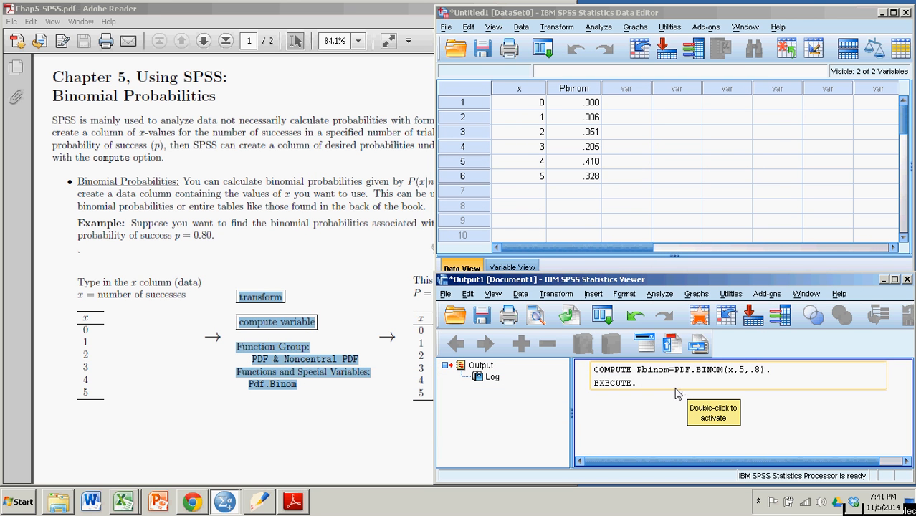
left_click(637, 11)
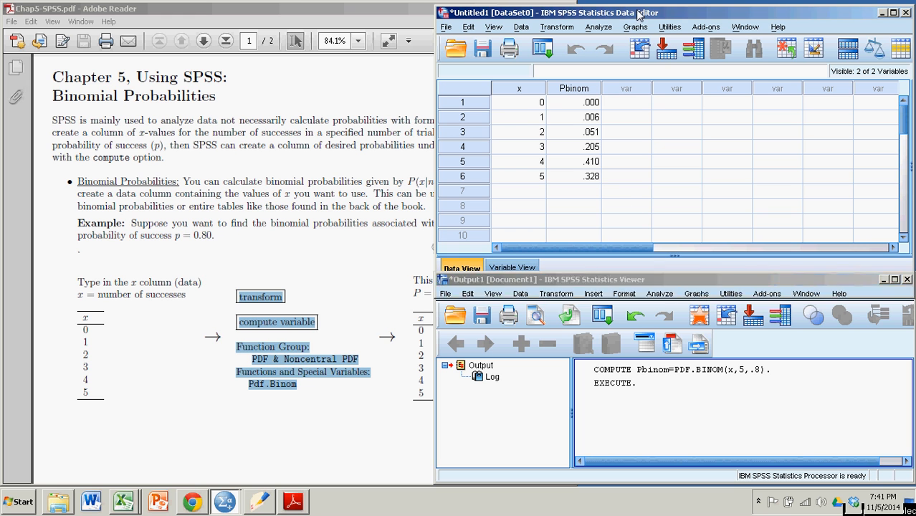
left_click_drag(523, 105, 568, 181)
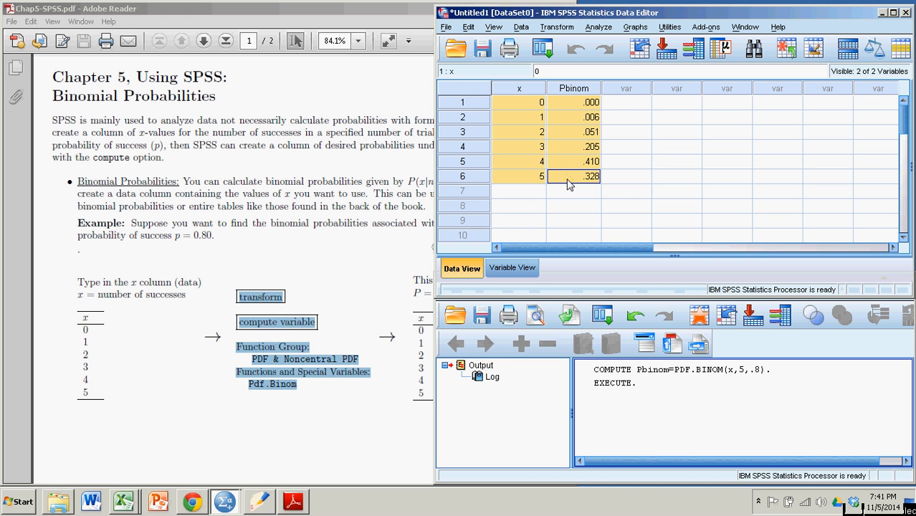
left_click(525, 194)
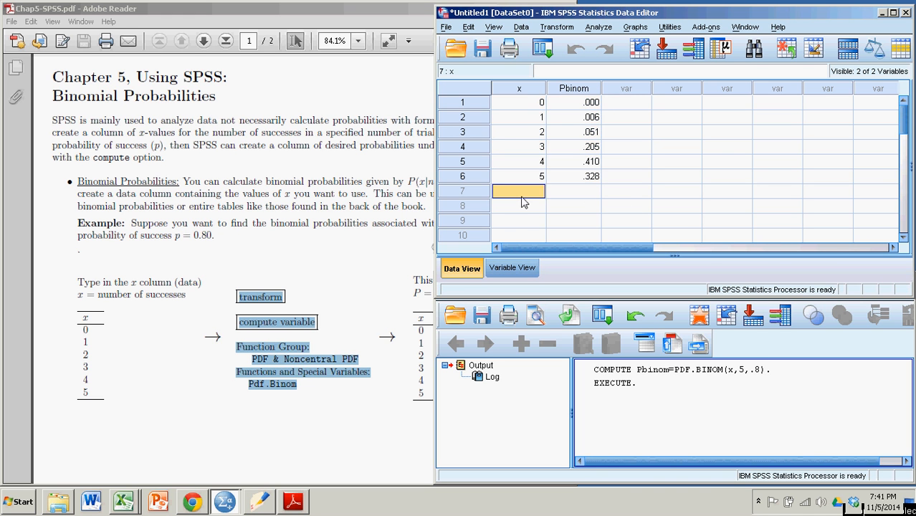
left_click_drag(527, 102, 529, 180)
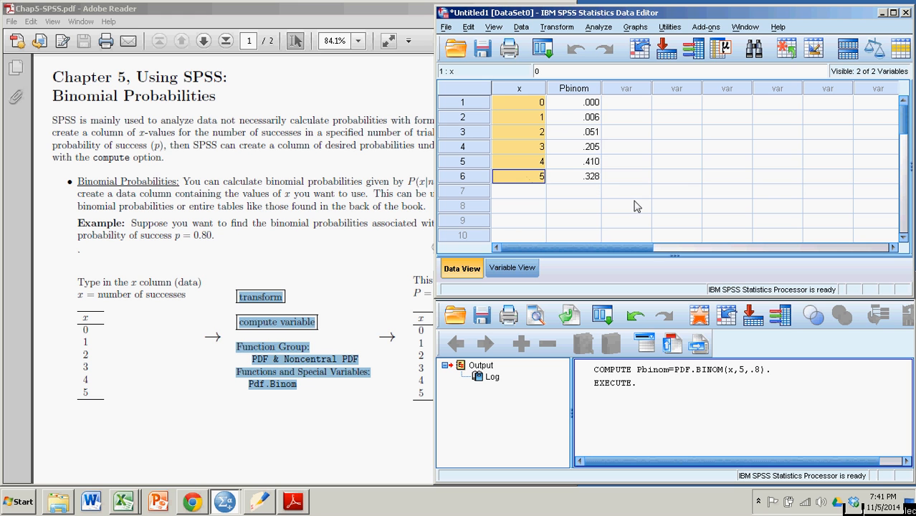
left_click_drag(574, 104, 574, 179)
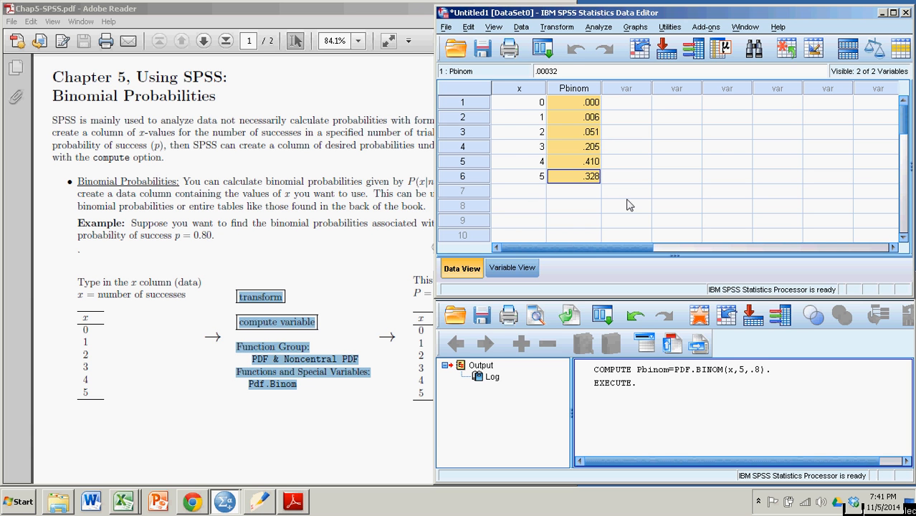
Compare the example's x and P table in the PDF with the Data Editor, inspecting the rows for x = 3 and x = 4.
left_click(324, 253)
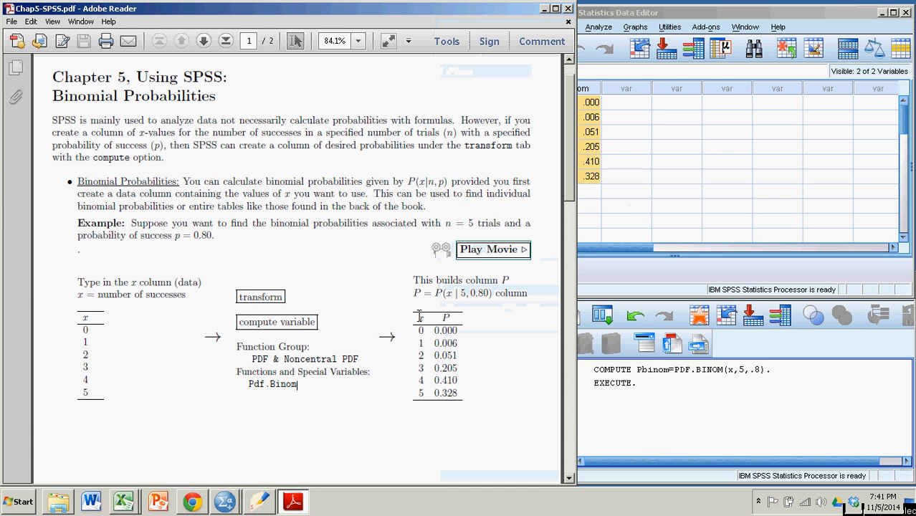
left_click_drag(419, 316, 444, 389)
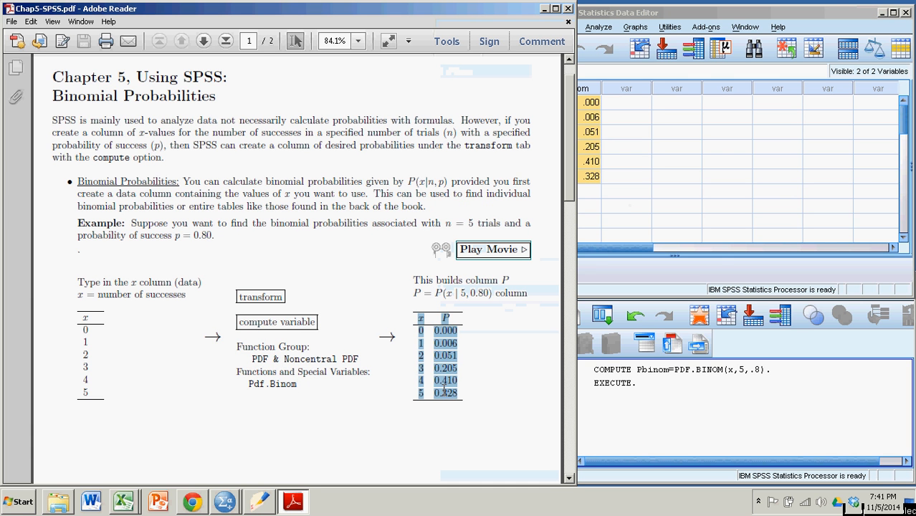
left_click(659, 207)
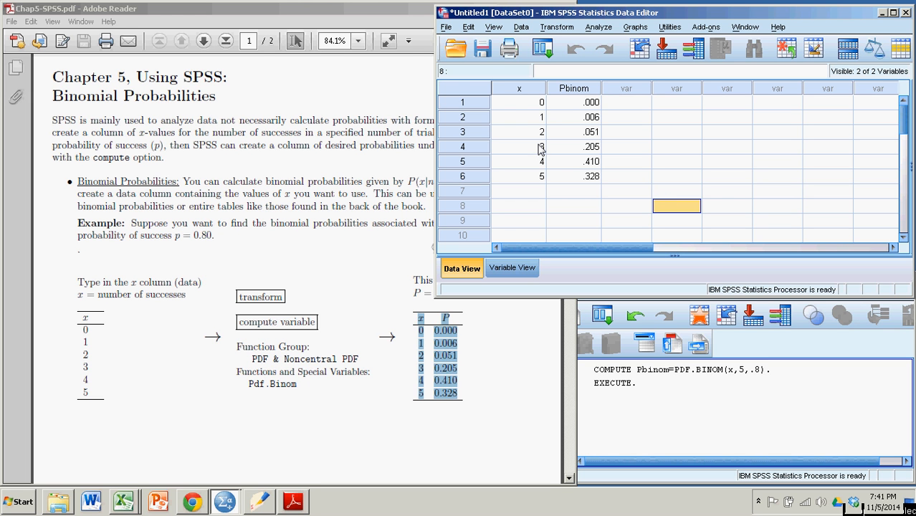
left_click_drag(542, 148, 561, 151)
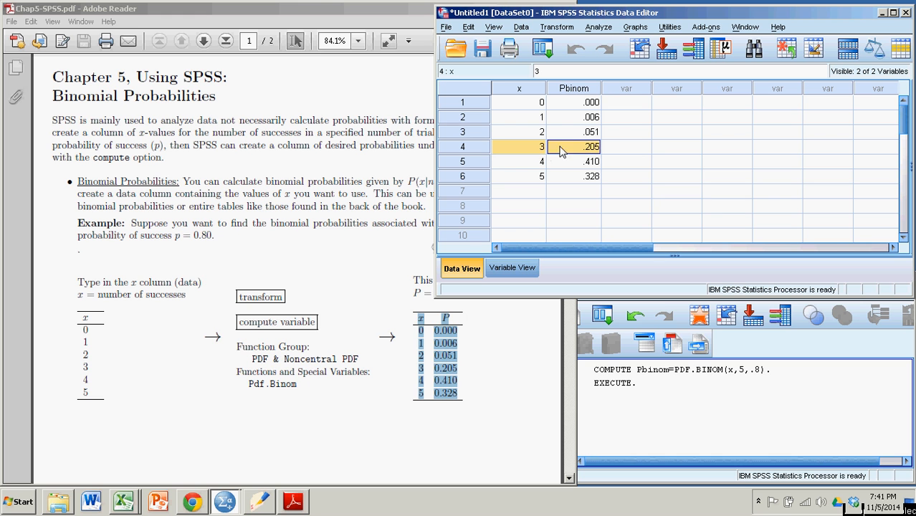
left_click(534, 164)
left_click(567, 166)
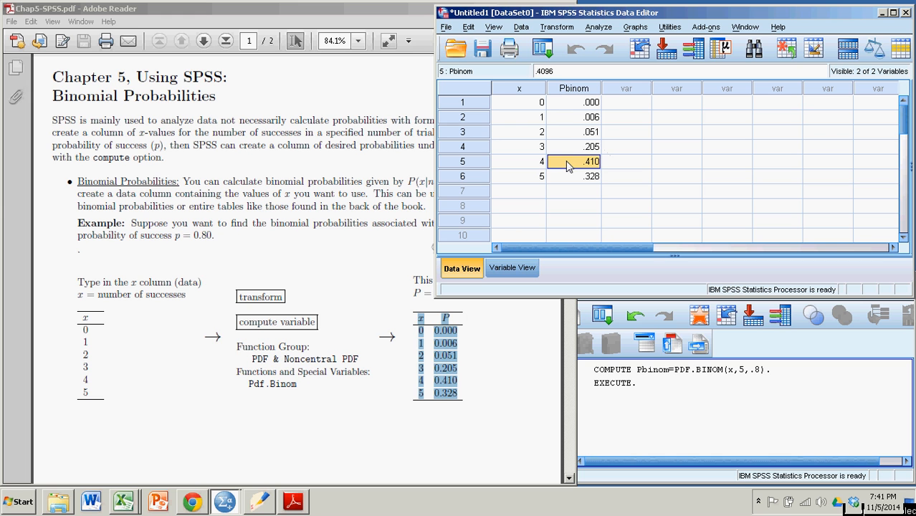